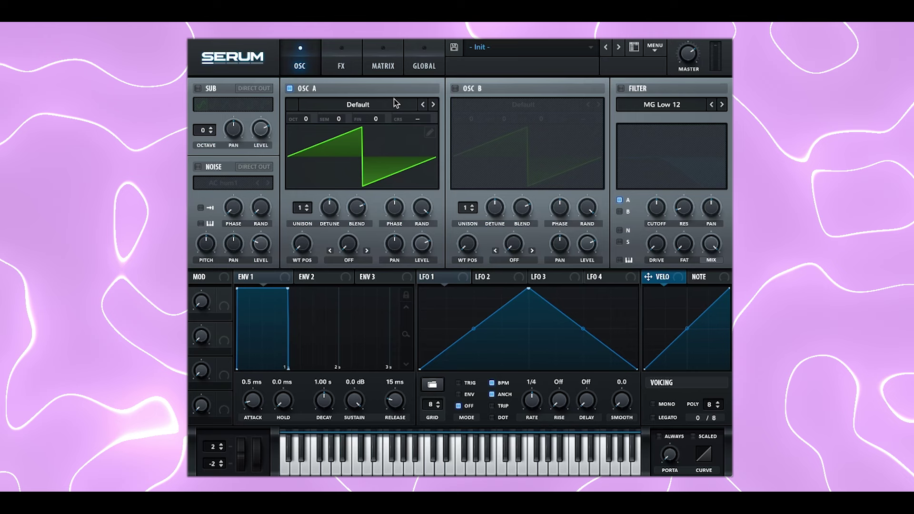
# Step: Load Basic_McB on oscillator A, raise its wavetable position, and turn random phase to 0%
pyautogui.click(393, 99)
pyautogui.moveTo(395, 125)
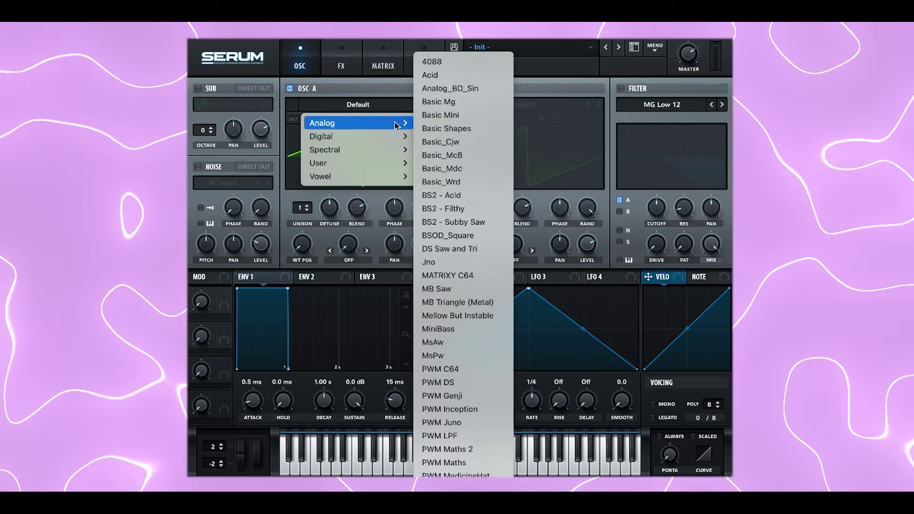
pyautogui.click(442, 156)
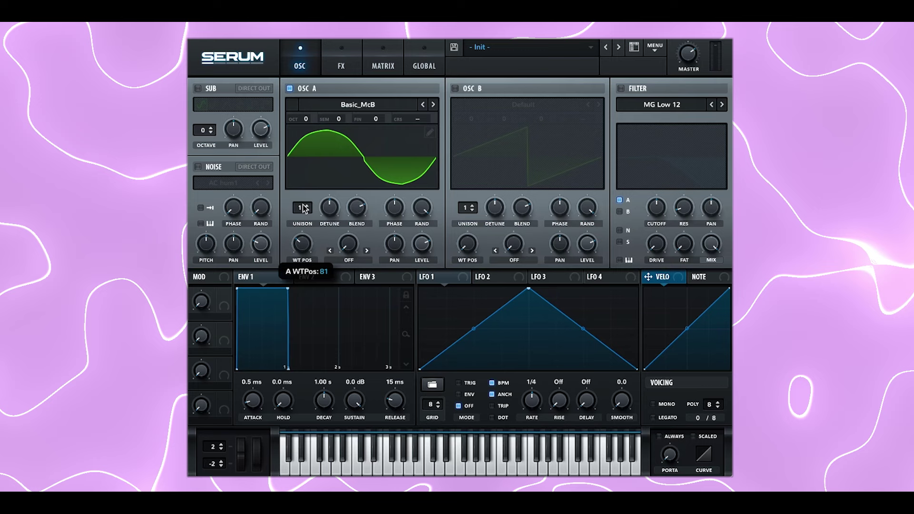
pyautogui.moveTo(305, 181); pyautogui.dragTo(306, 174)
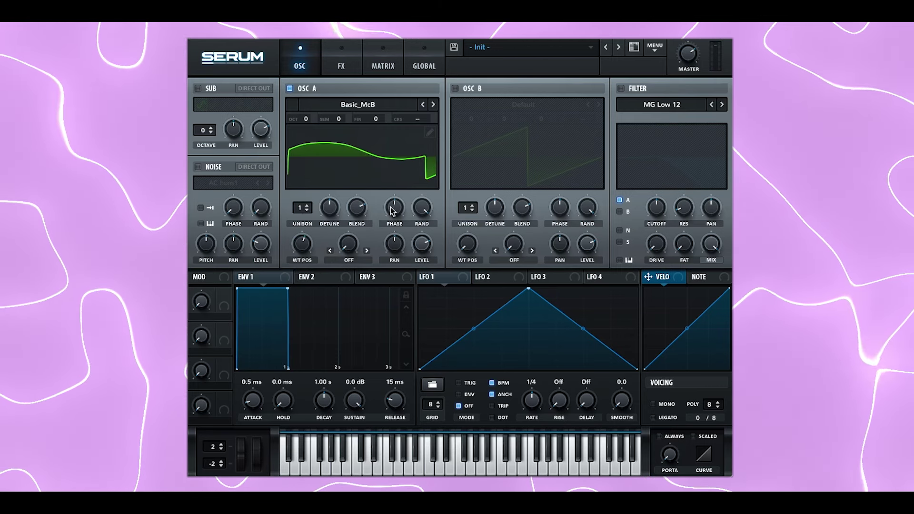
pyautogui.moveTo(421, 206); pyautogui.dragTo(416, 317)
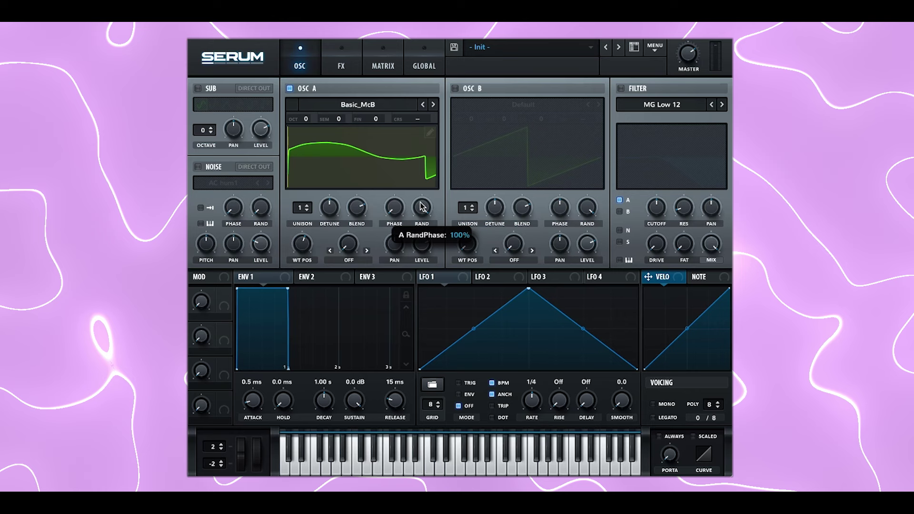
pyautogui.moveTo(416, 366); pyautogui.dragTo(416, 362)
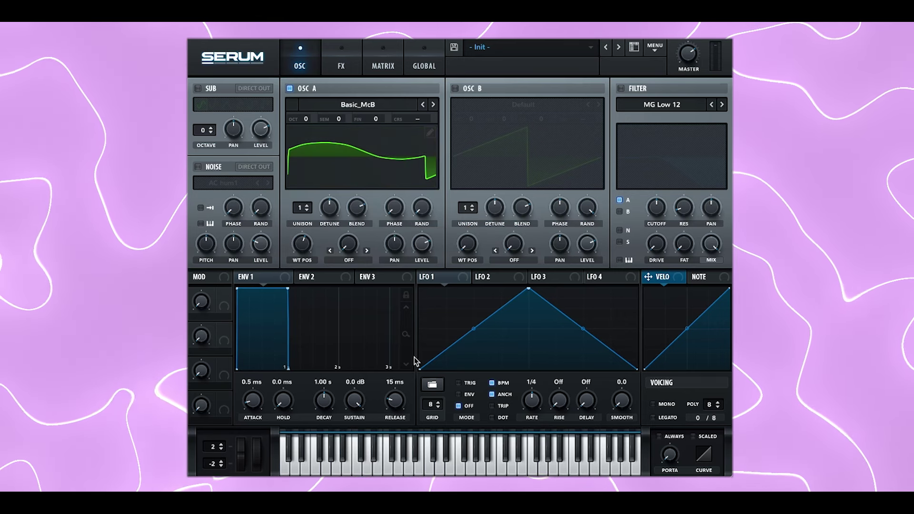
# Step: Enable oscillator B with the Analog_BD_Sin wavetable and raise its wavetable position
pyautogui.click(455, 88)
pyautogui.click(543, 103)
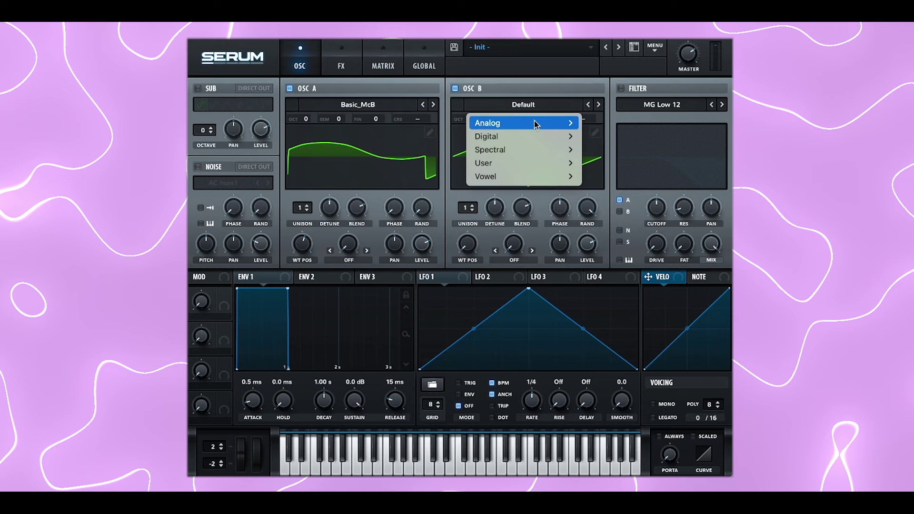
pyautogui.click(495, 213)
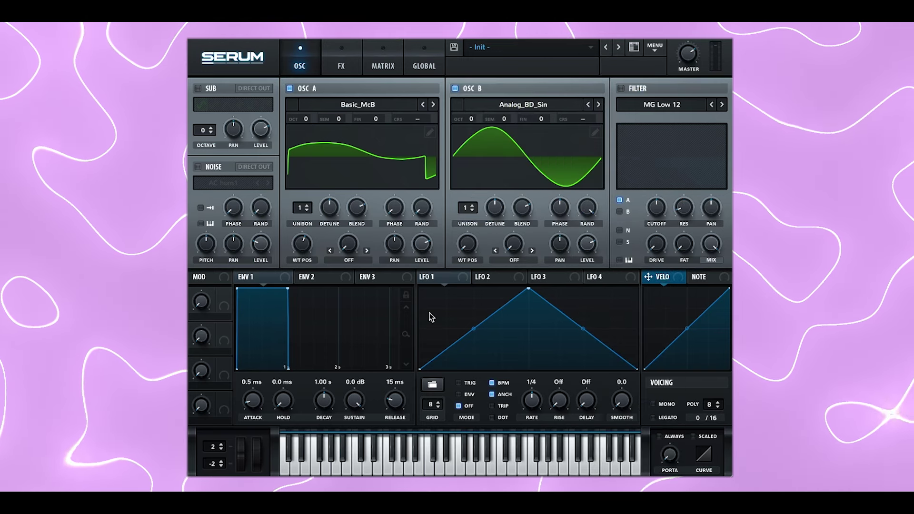
pyautogui.moveTo(470, 251); pyautogui.dragTo(475, 213)
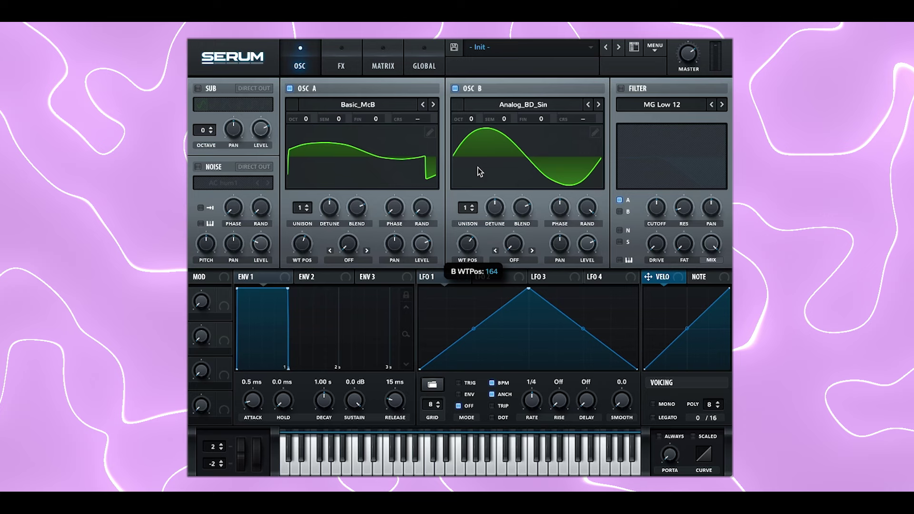
# Step: Set oscillator B's warp to FM (From A) at about 15%
pyautogui.click(498, 260)
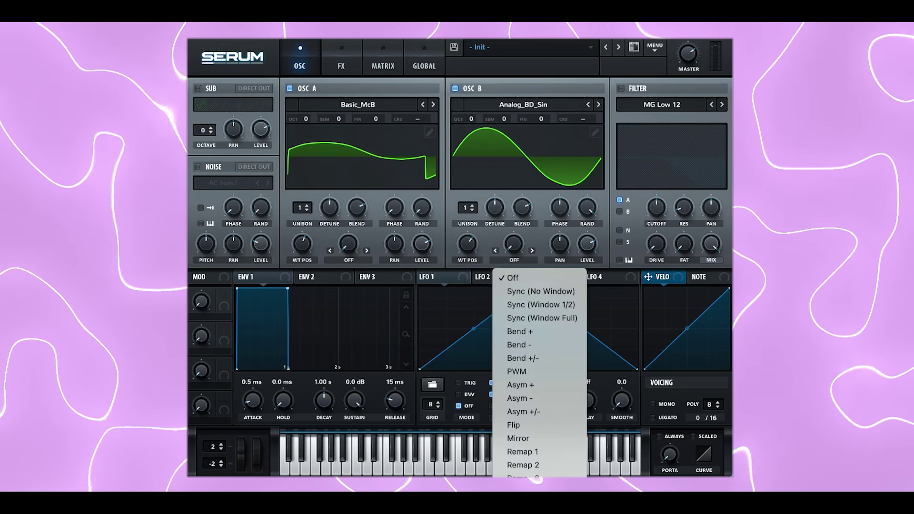
pyautogui.click(524, 481)
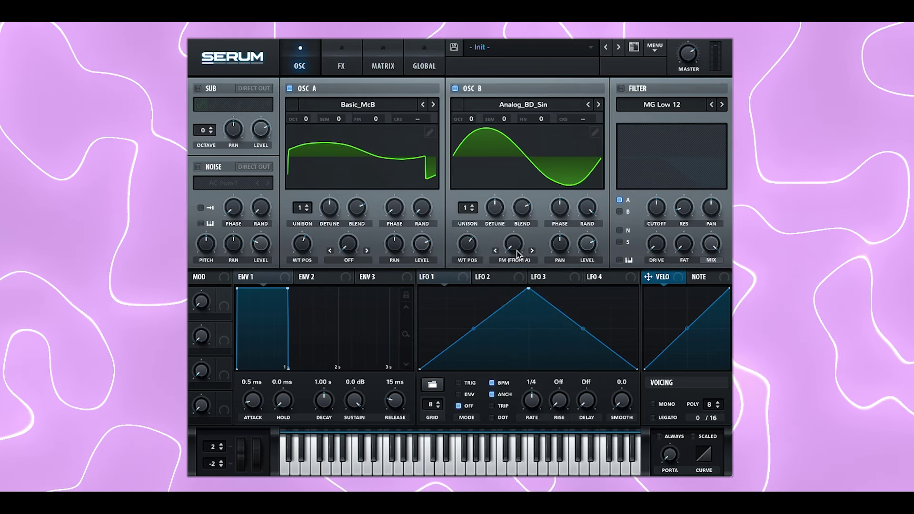
pyautogui.moveTo(518, 244); pyautogui.dragTo(527, 174)
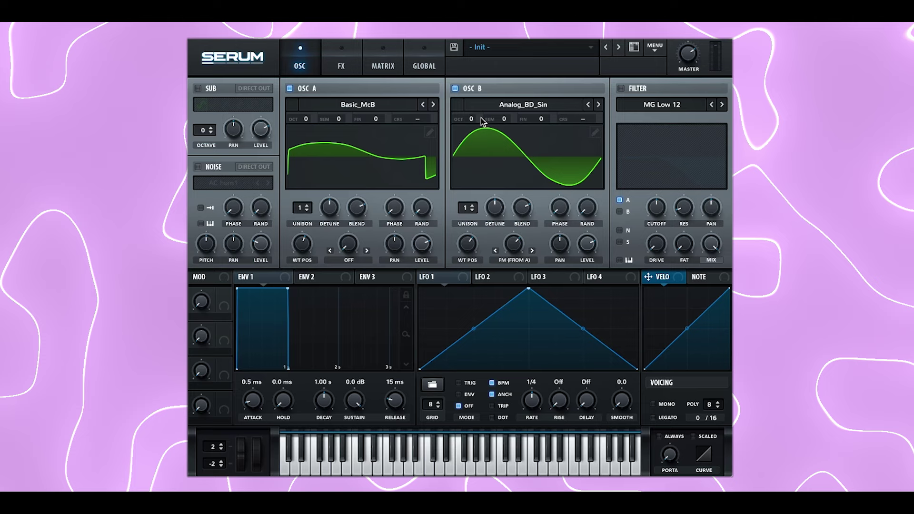
# Step: Drop oscillator B one octave and enable a keytracked MG Low 18 filter on both oscillators
pyautogui.moveTo(476, 118); pyautogui.dragTo(476, 125)
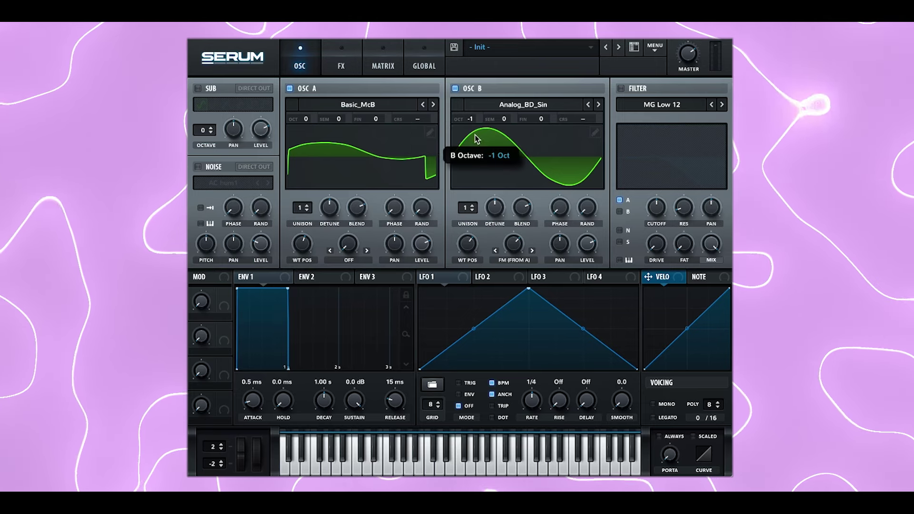
pyautogui.click(622, 89)
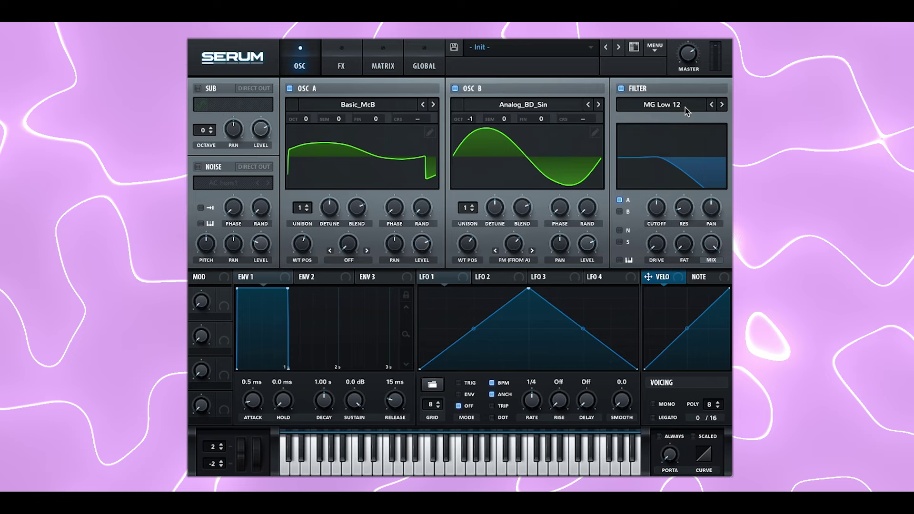
pyautogui.click(722, 106)
pyautogui.click(621, 213)
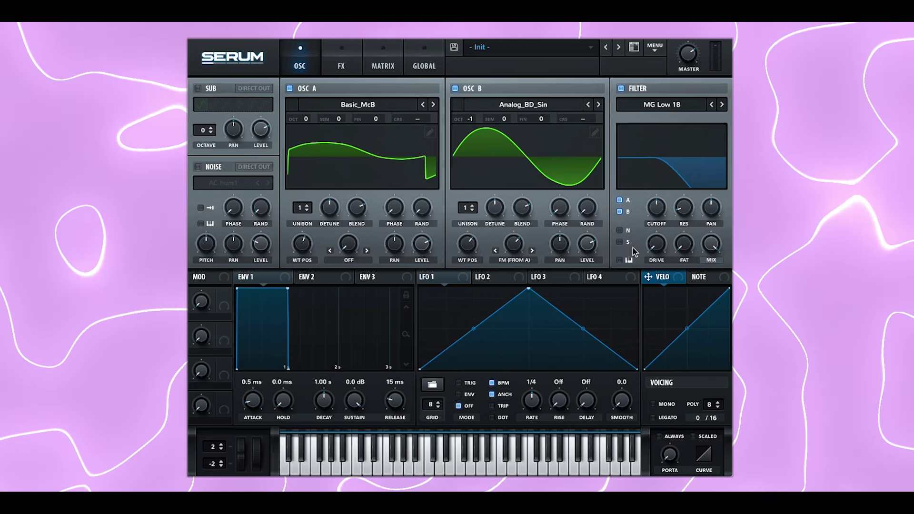
pyautogui.click(619, 261)
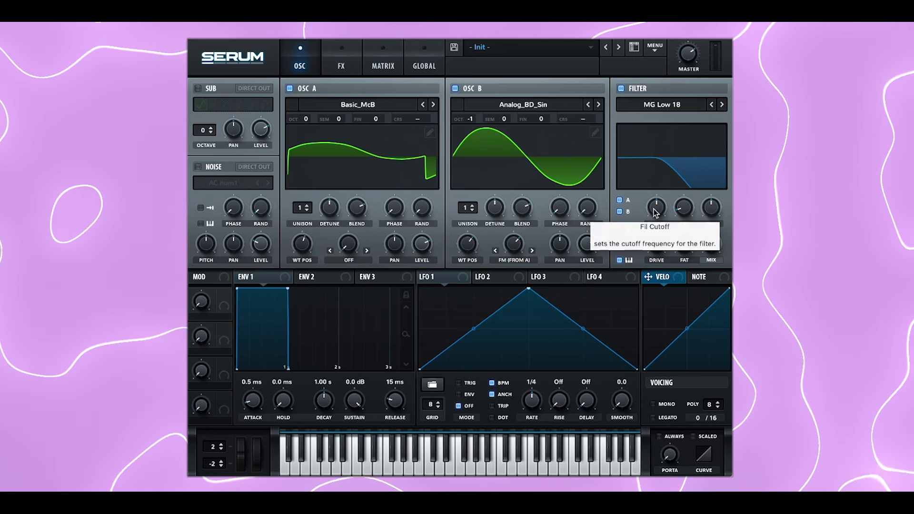
# Step: Lower the filter cutoff to about 1224 Hz and add about 19% drive
pyautogui.moveTo(657, 212); pyautogui.dragTo(654, 230)
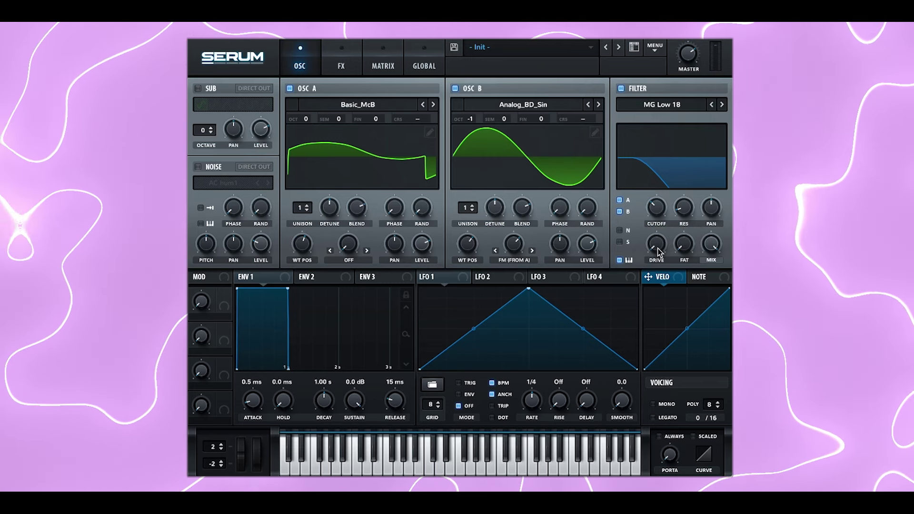
pyautogui.moveTo(660, 252)
pyautogui.moveTo(659, 252); pyautogui.dragTo(666, 232)
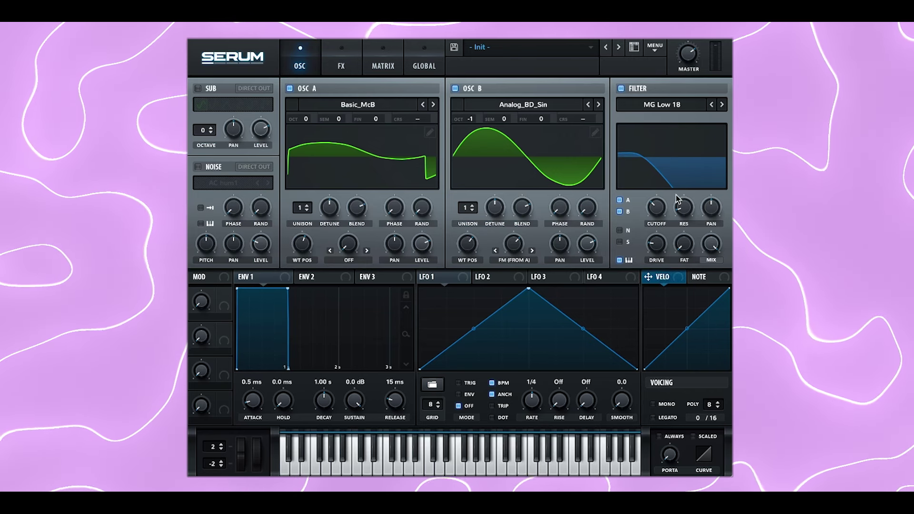
# Step: Shape LFO 1 into a one-shot decaying envelope on the filter cutoff and lengthen ENV 1 release to 423 ms
pyautogui.moveTo(529, 288); pyautogui.dragTo(432, 302)
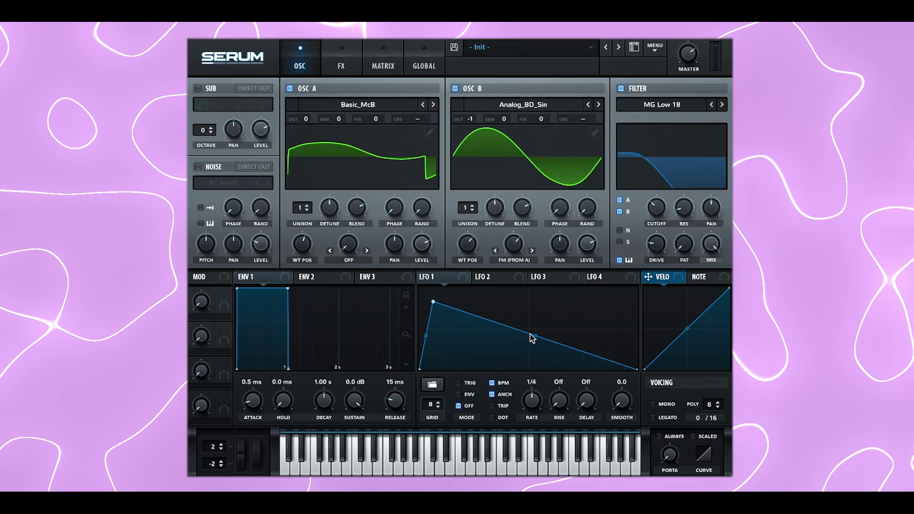
pyautogui.moveTo(531, 334); pyautogui.dragTo(516, 374)
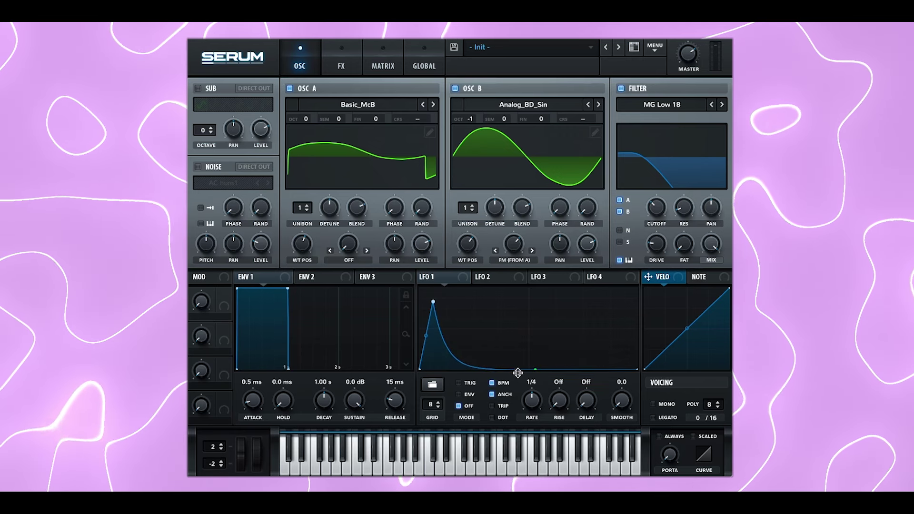
pyautogui.click(458, 395)
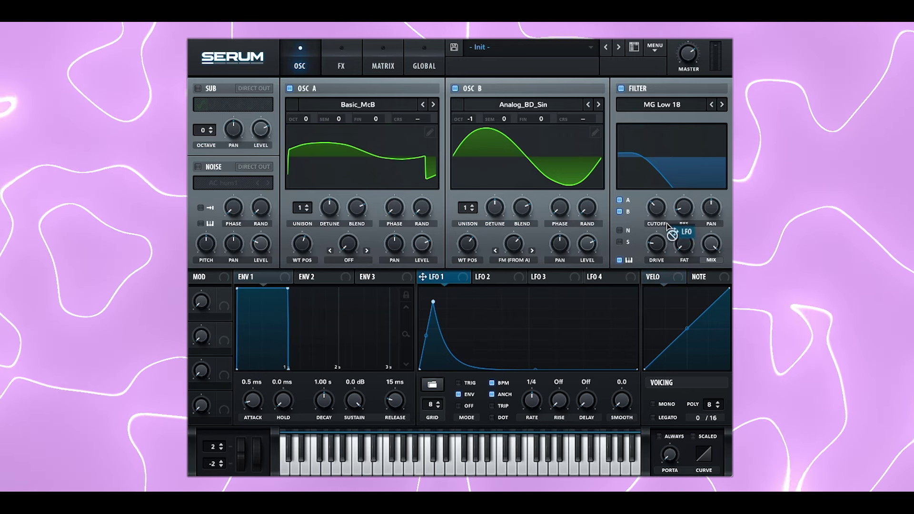
pyautogui.moveTo(656, 213); pyautogui.dragTo(657, 210)
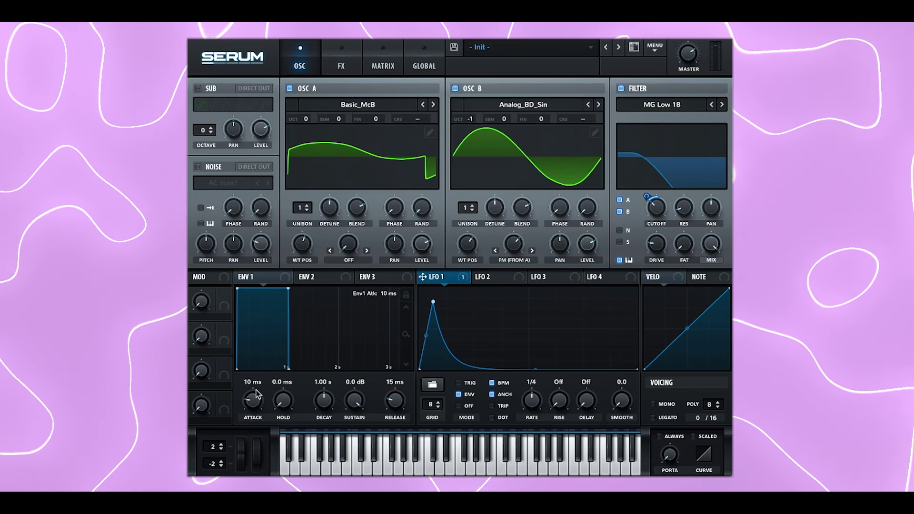
pyautogui.moveTo(395, 402); pyautogui.dragTo(404, 389)
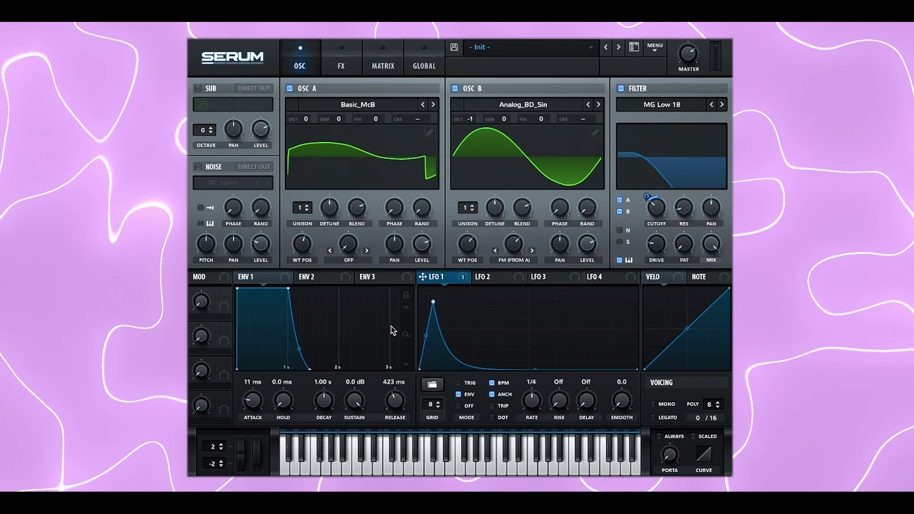
# Step: Enable the Distortion effect in the FX rack with Sine Shaper mode
pyautogui.click(343, 65)
pyautogui.click(202, 110)
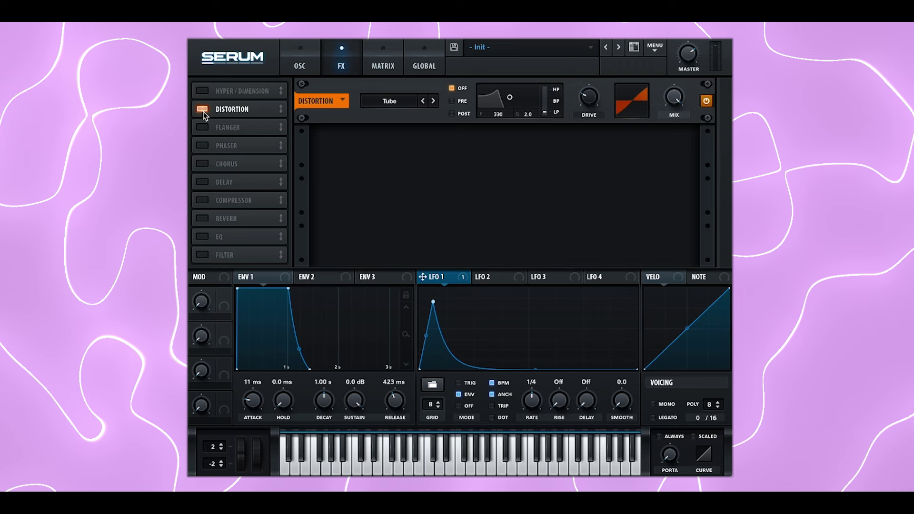
pyautogui.click(395, 104)
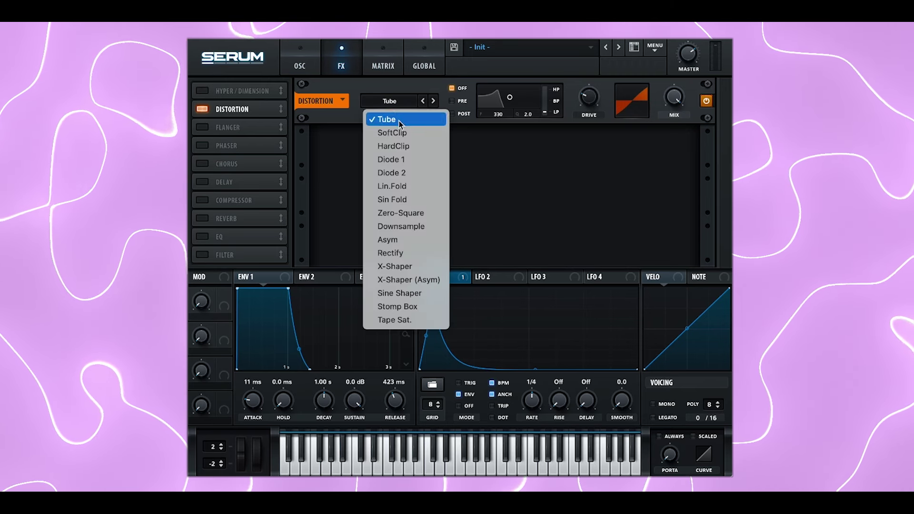
pyautogui.click(423, 293)
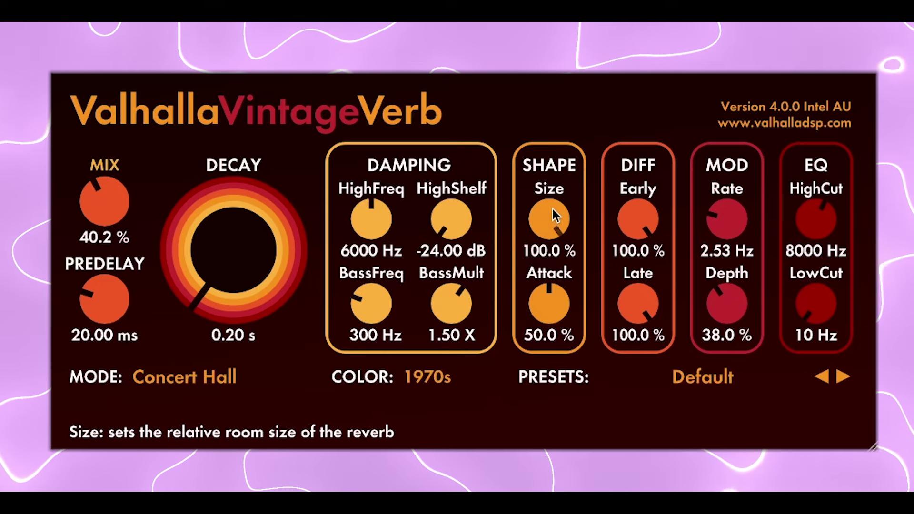
# Step: Cut VintageVerb's Size knob to 0% for the short 0.20 s Concert Hall reverb
pyautogui.moveTo(551, 211); pyautogui.dragTo(547, 452)
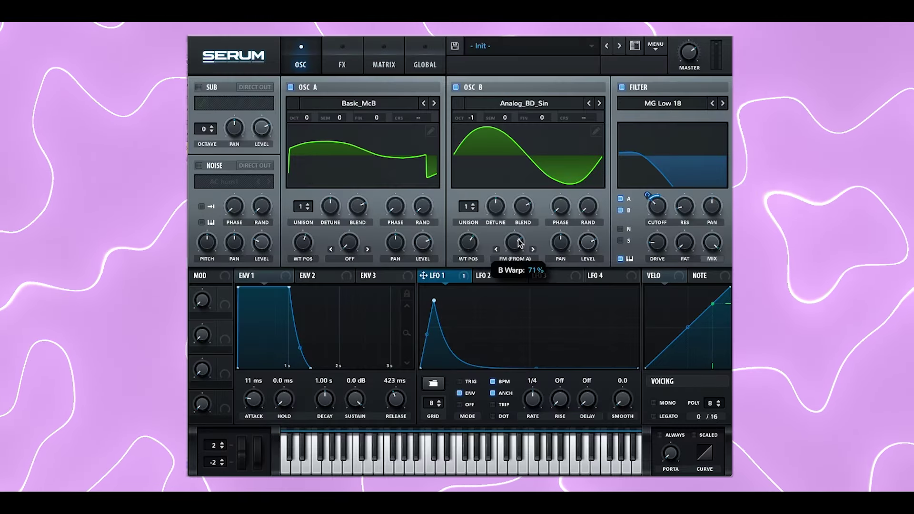
# Step: Raise oscillator B's FM amount to about 82%, add filter resonance, and nudge distortion drive up
pyautogui.moveTo(519, 243); pyautogui.dragTo(520, 227)
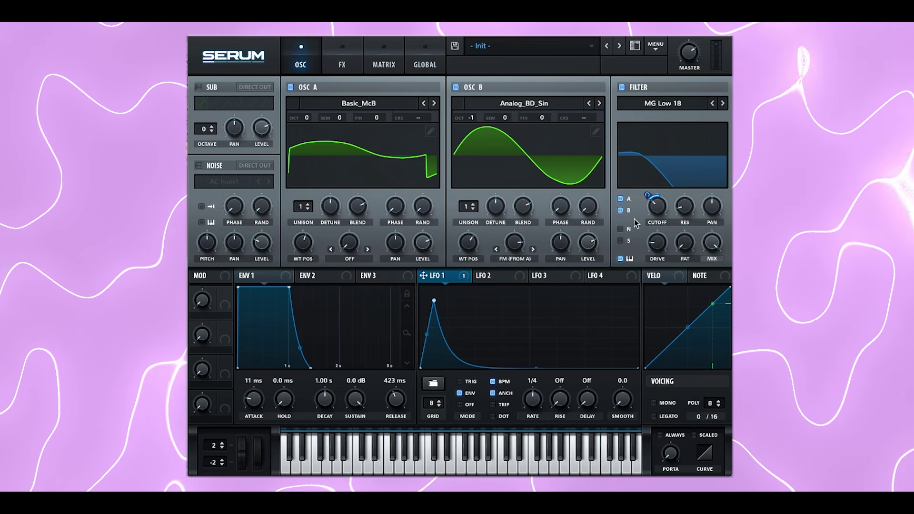
pyautogui.moveTo(688, 217); pyautogui.dragTo(690, 190)
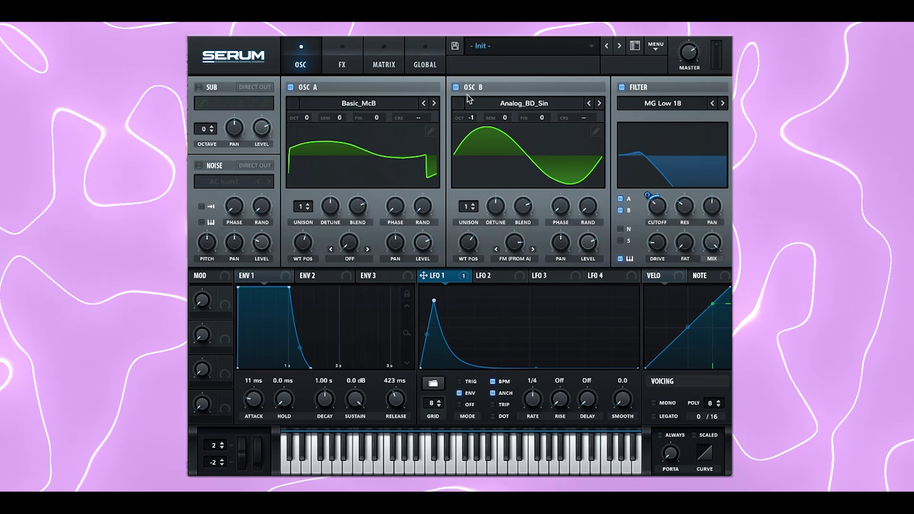
pyautogui.click(342, 62)
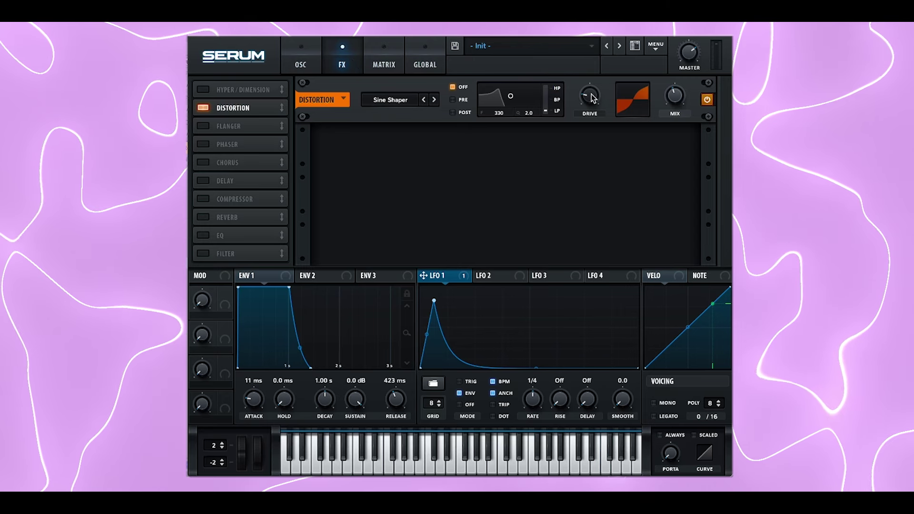
pyautogui.moveTo(593, 97)
pyautogui.moveTo(593, 97); pyautogui.dragTo(594, 94)
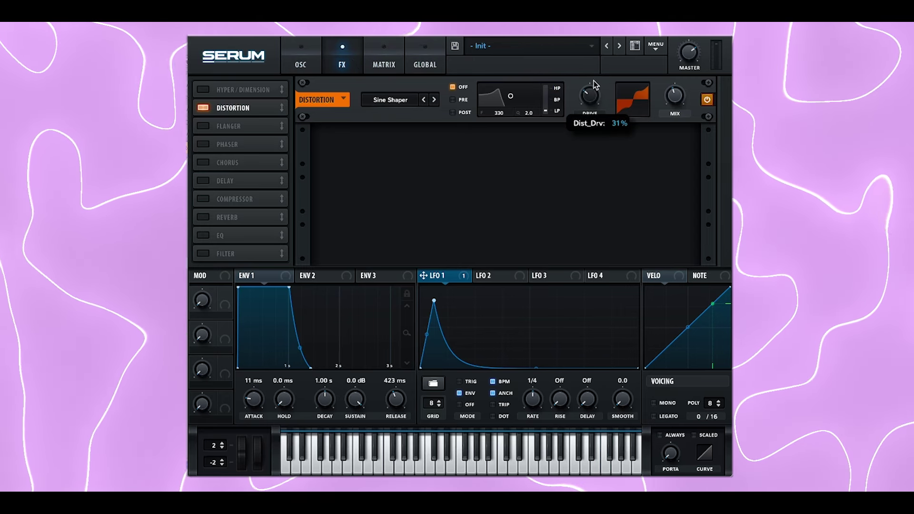
pyautogui.click(301, 56)
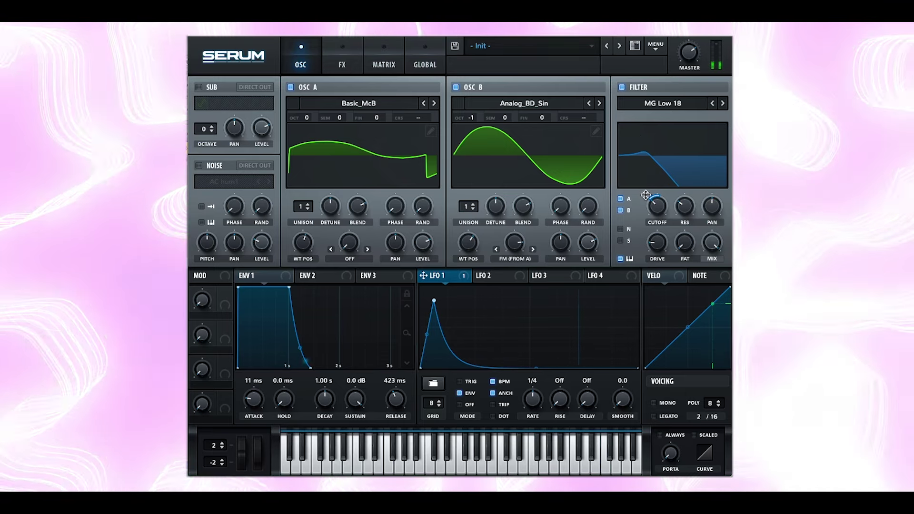
# Step: Trim LFO 1's cutoff modulation depth to about 24 and lower oscillator B's FM to about 79%
pyautogui.moveTo(647, 195)
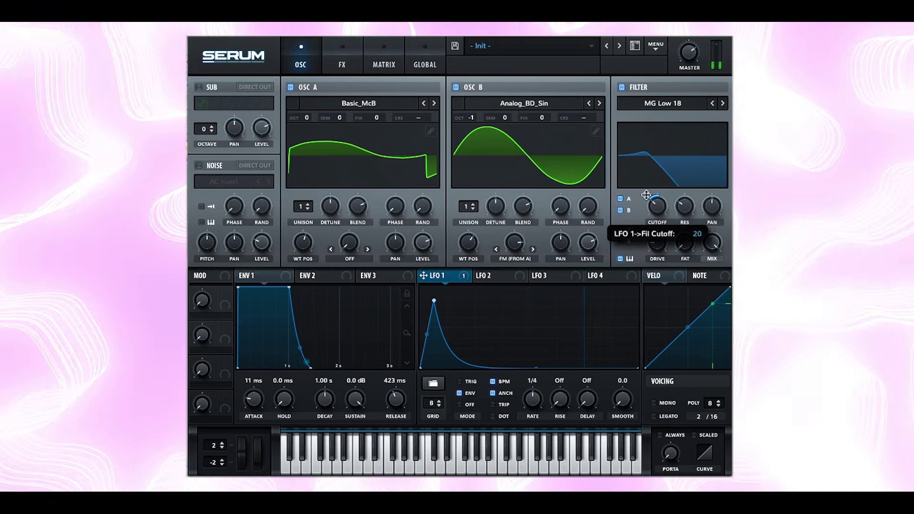
pyautogui.moveTo(649, 193); pyautogui.dragTo(649, 193)
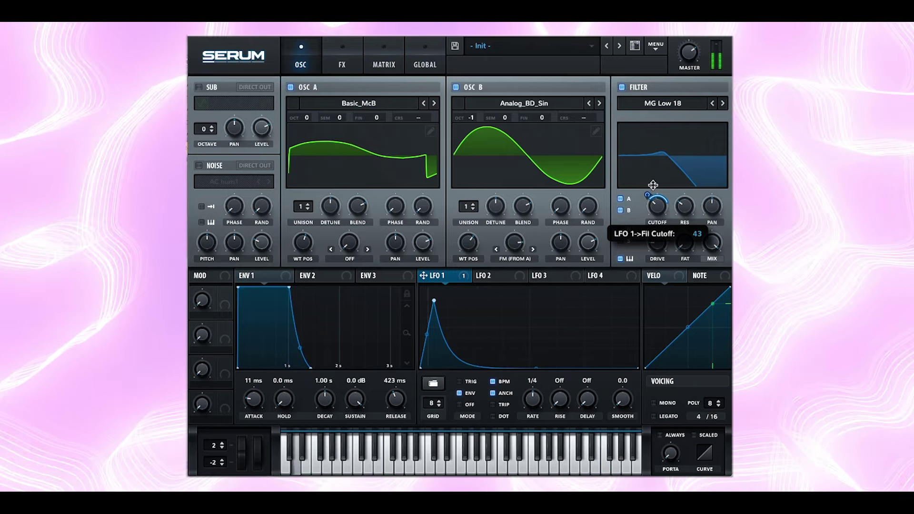
pyautogui.moveTo(652, 190); pyautogui.dragTo(651, 199)
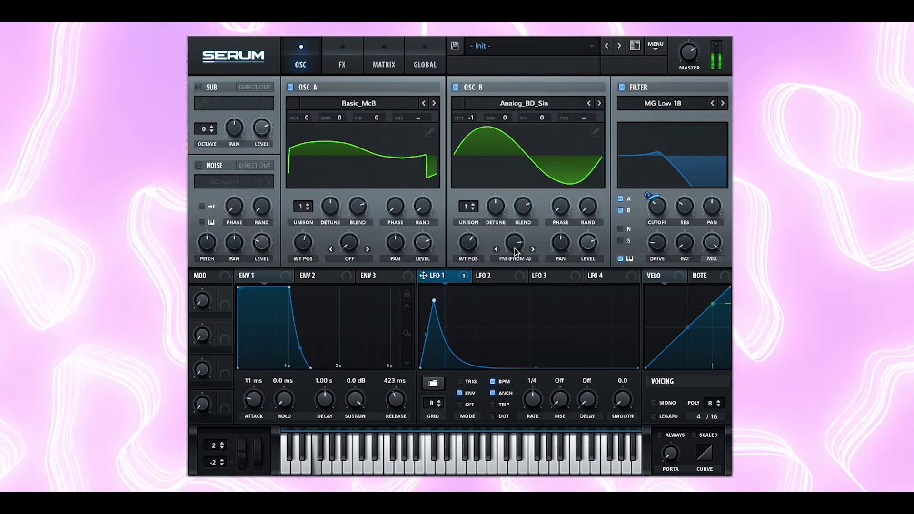
pyautogui.moveTo(516, 249)
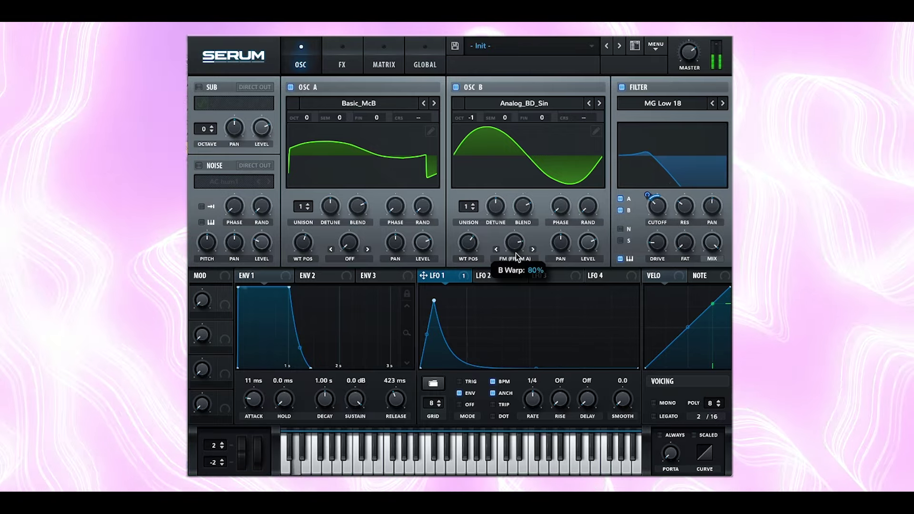
pyautogui.moveTo(516, 254); pyautogui.dragTo(519, 274)
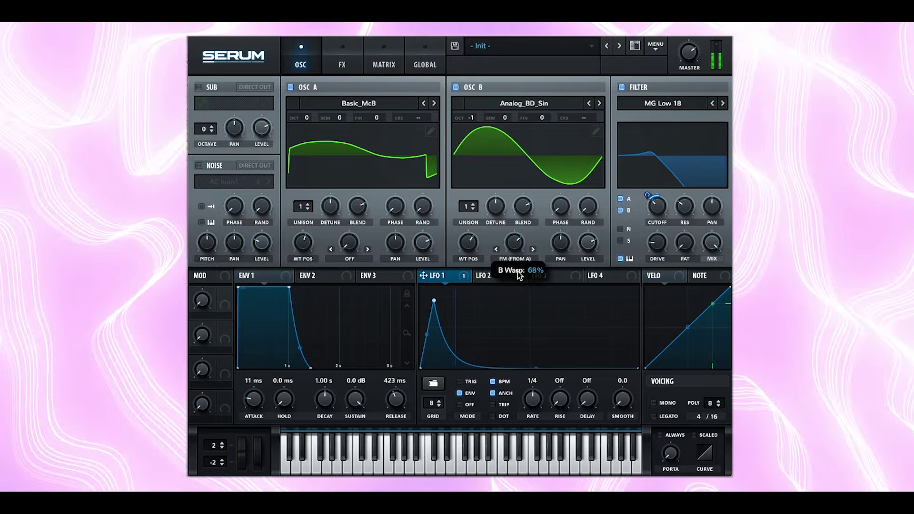